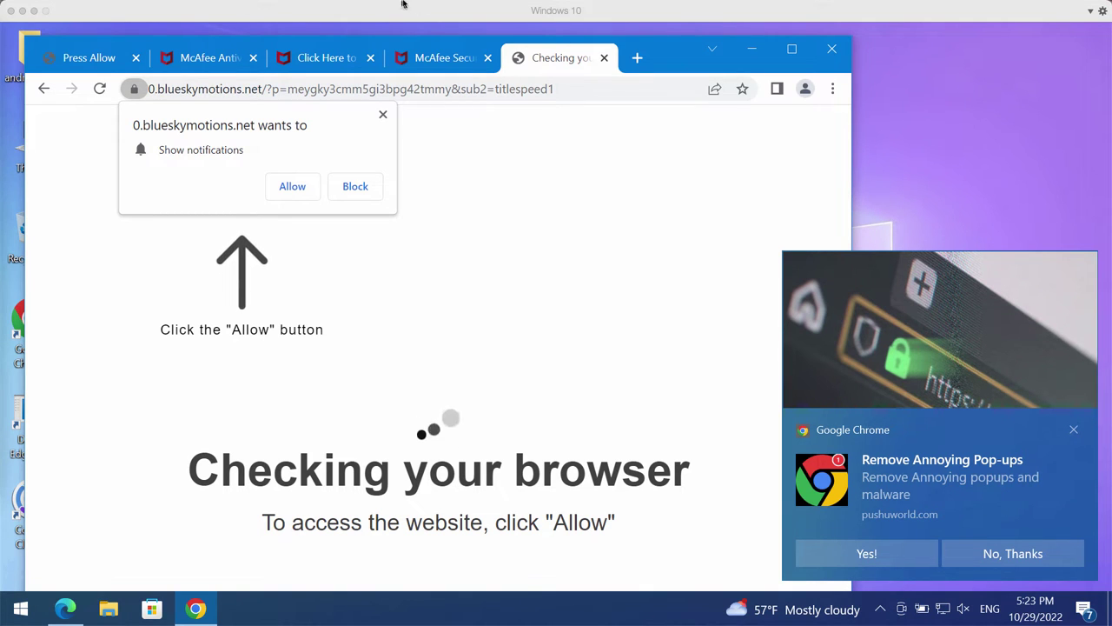
# Allow notifications from 0.blueskymotions.net, then start a new Google tab at its address bar
pyautogui.moveTo(679, 59); pyautogui.dragTo(668, 56)
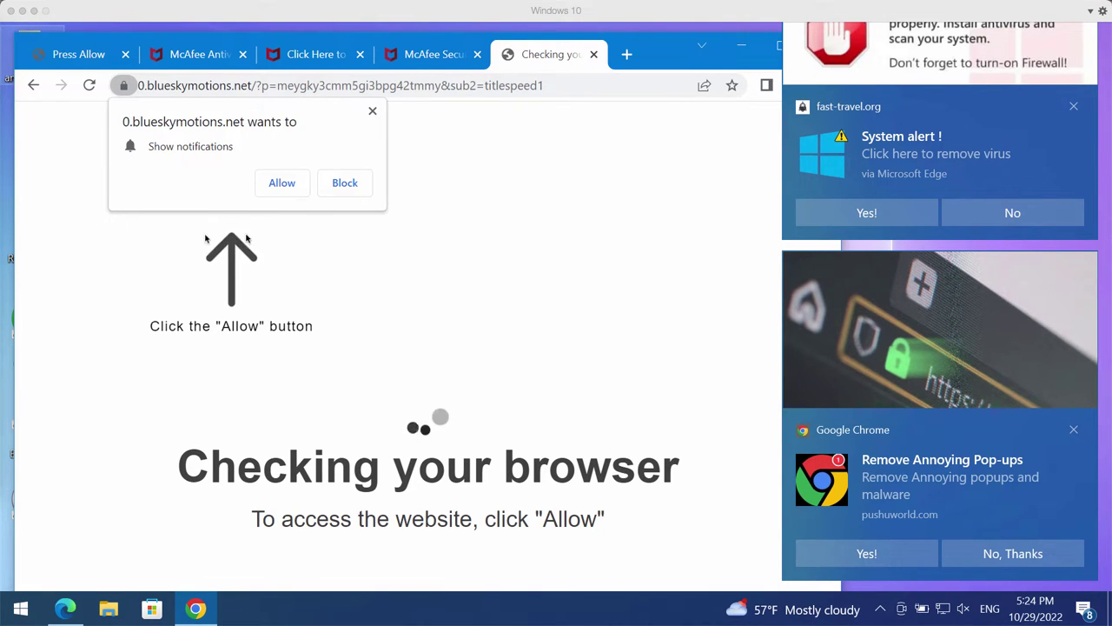
pyautogui.click(299, 183)
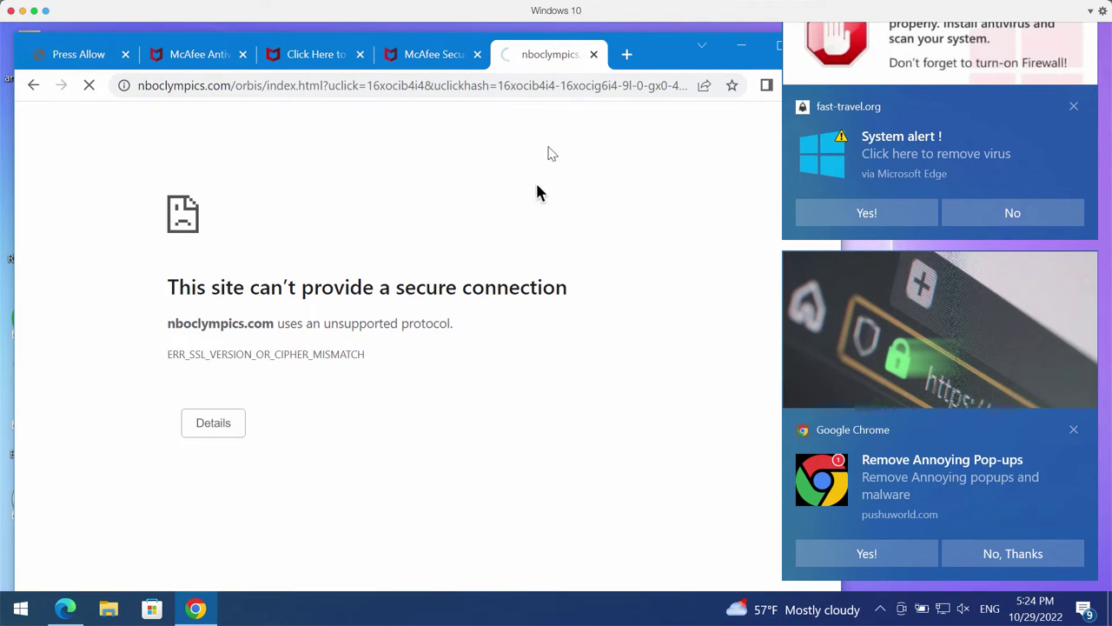
pyautogui.click(635, 53)
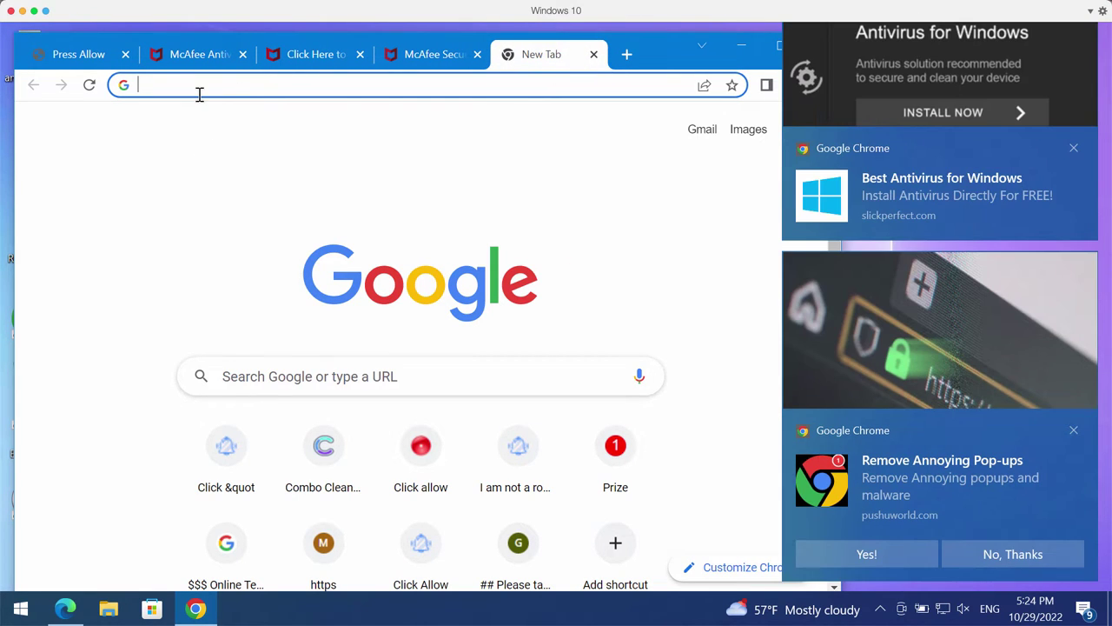
pyautogui.click(330, 85)
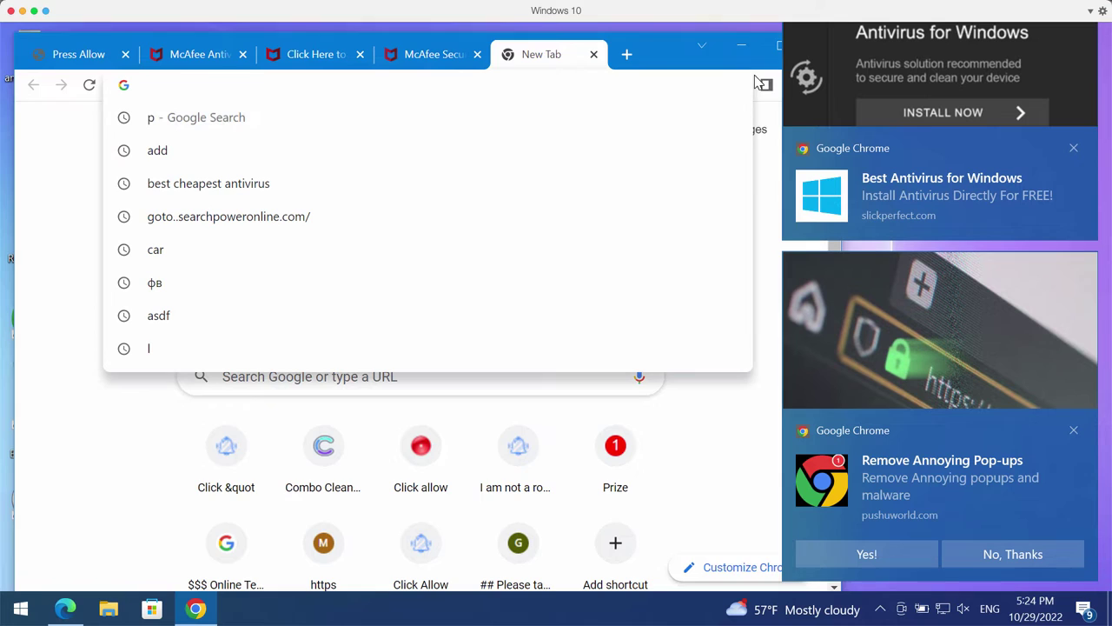
pyautogui.moveTo(669, 57); pyautogui.dragTo(567, 52)
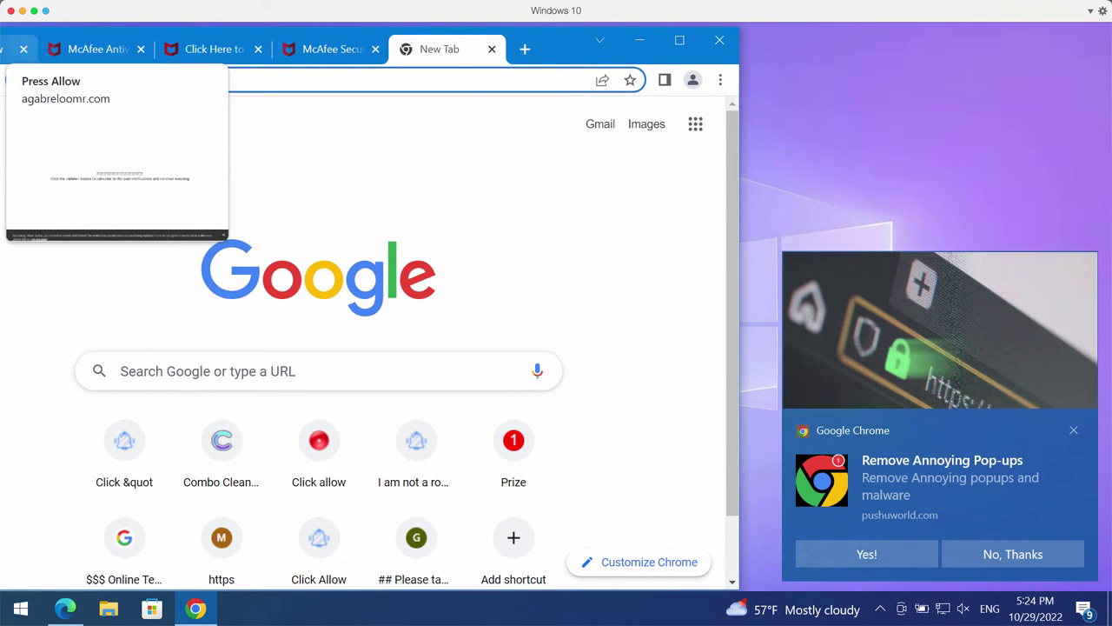
# Go to Chrome's Site settings under Privacy and security
pyautogui.click(720, 80)
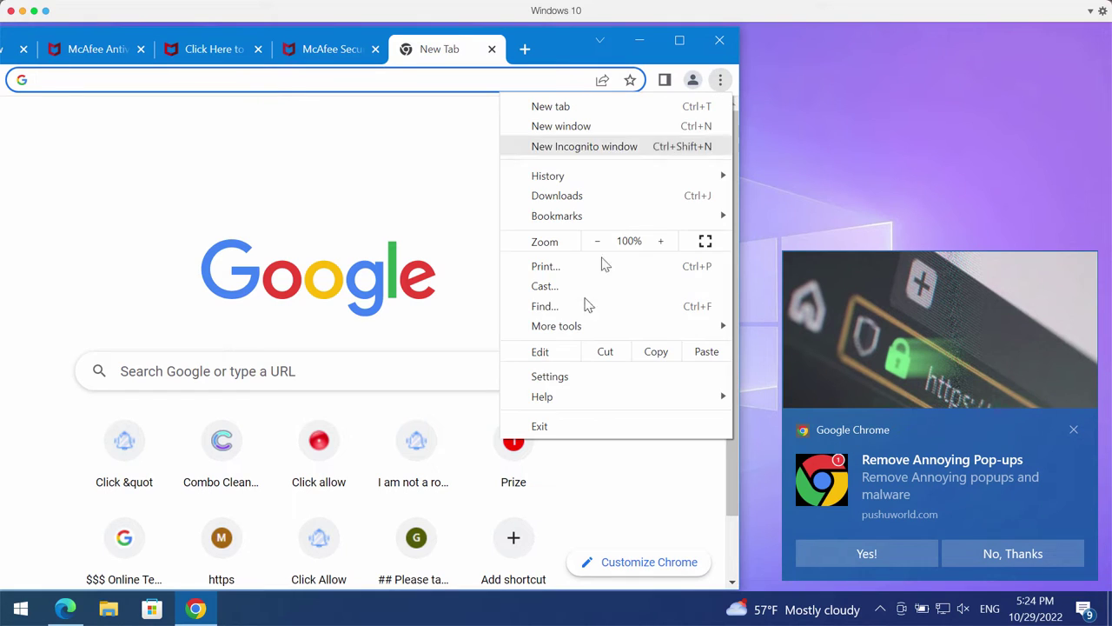
pyautogui.click(549, 375)
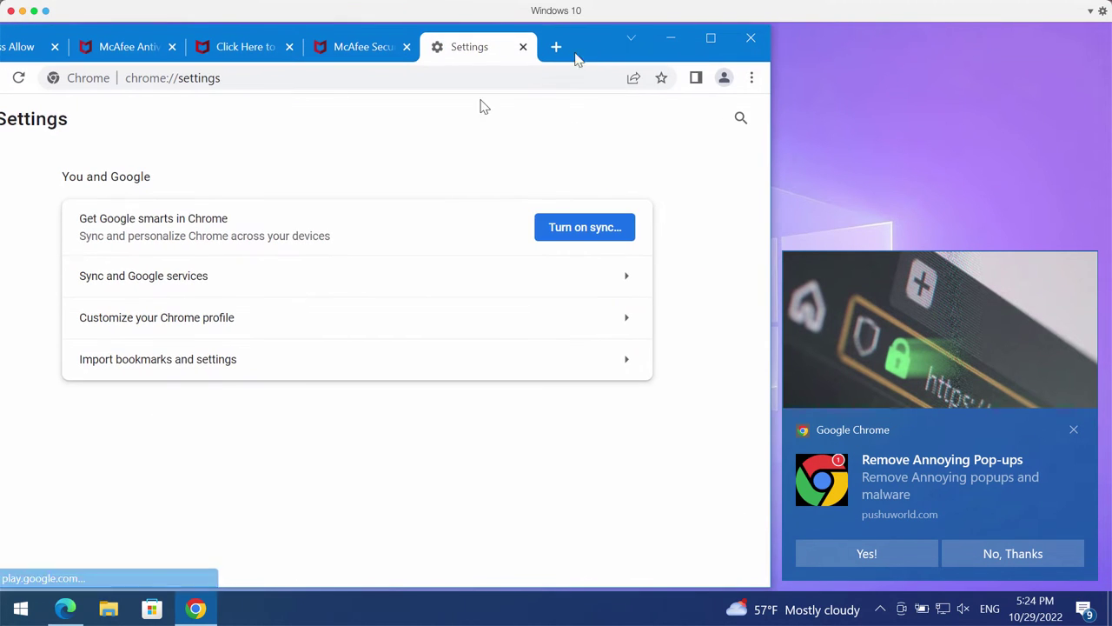
pyautogui.moveTo(574, 50); pyautogui.dragTo(687, 43)
pyautogui.click(66, 118)
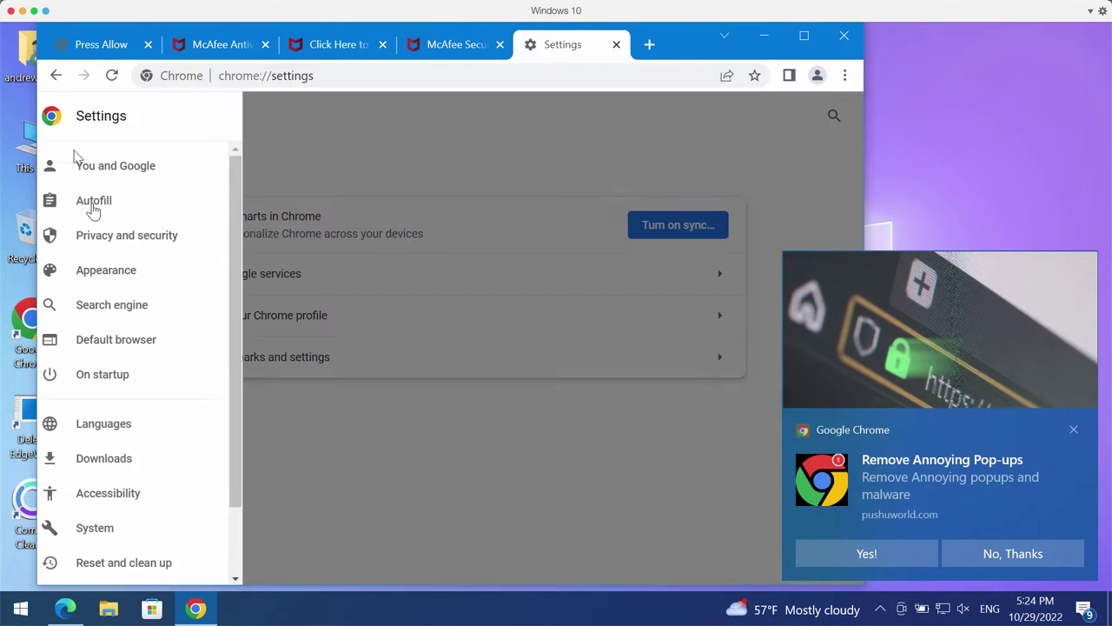
pyautogui.click(144, 238)
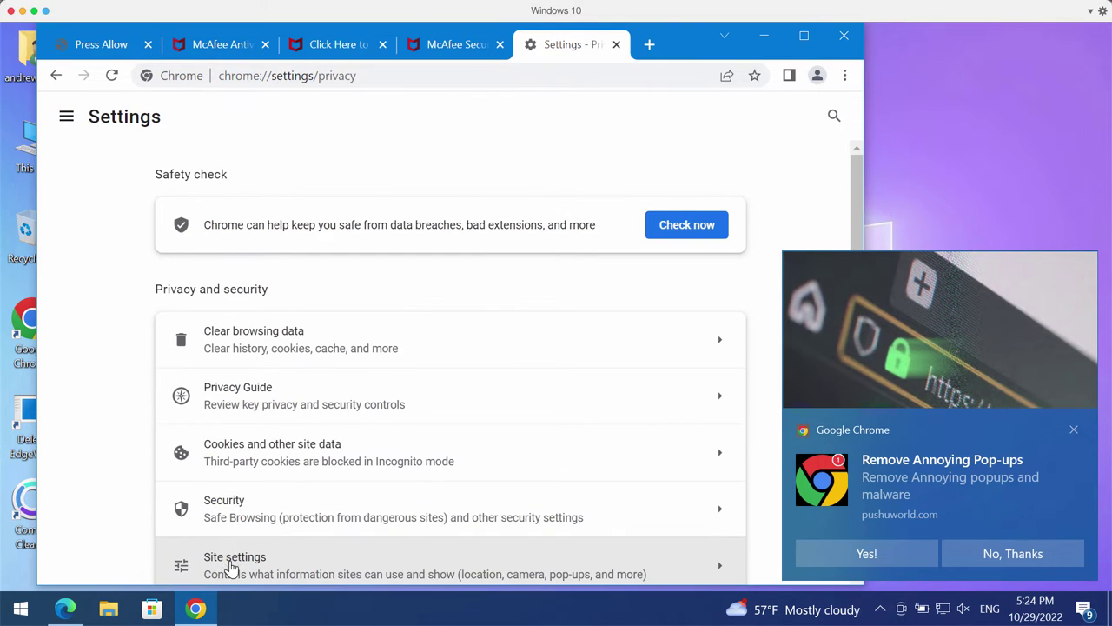
pyautogui.click(232, 565)
# Open the Notifications permission page in Site settings
pyautogui.scroll(-1, 276, 508)
pyautogui.scroll(-2, 275, 508)
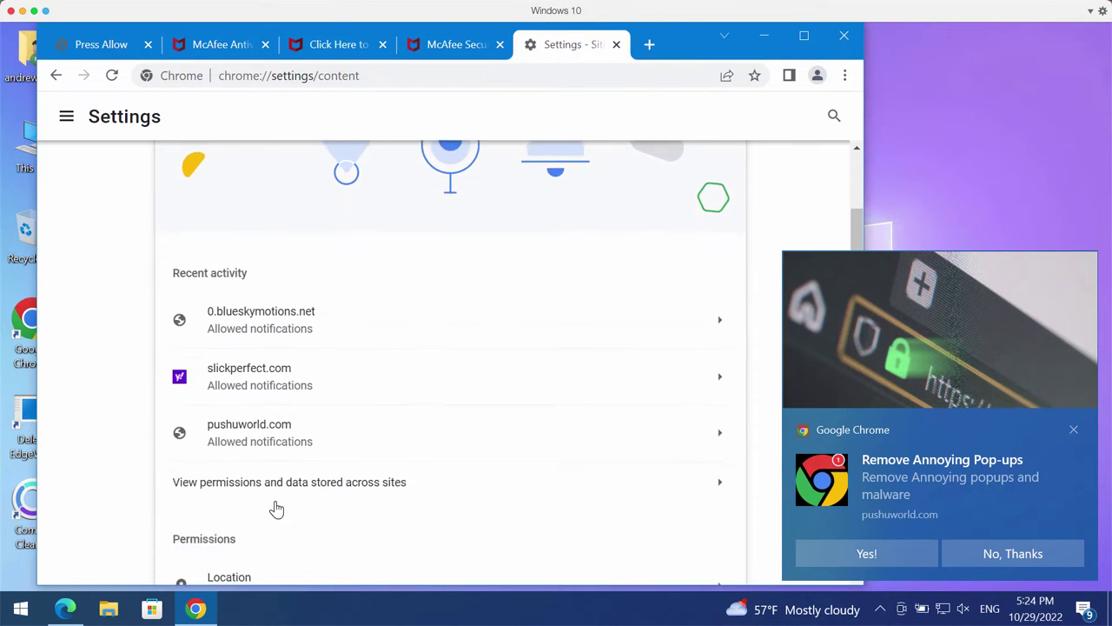
pyautogui.scroll(-1, 293, 496)
pyautogui.scroll(-1, 342, 496)
pyautogui.scroll(-1, 345, 500)
pyautogui.scroll(-1, 345, 500)
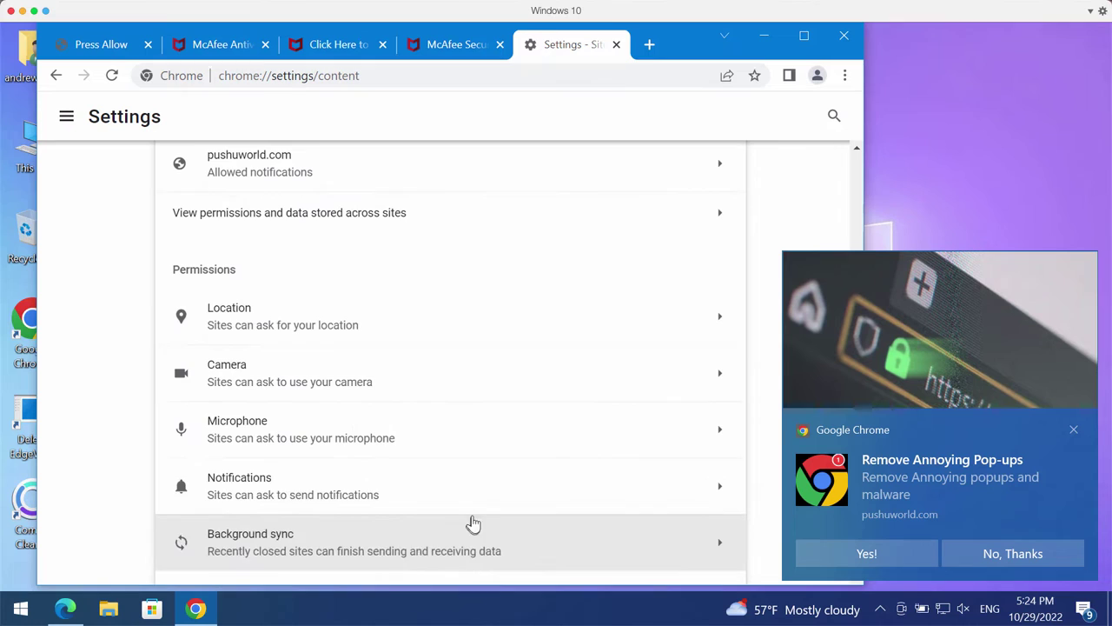
pyautogui.click(322, 492)
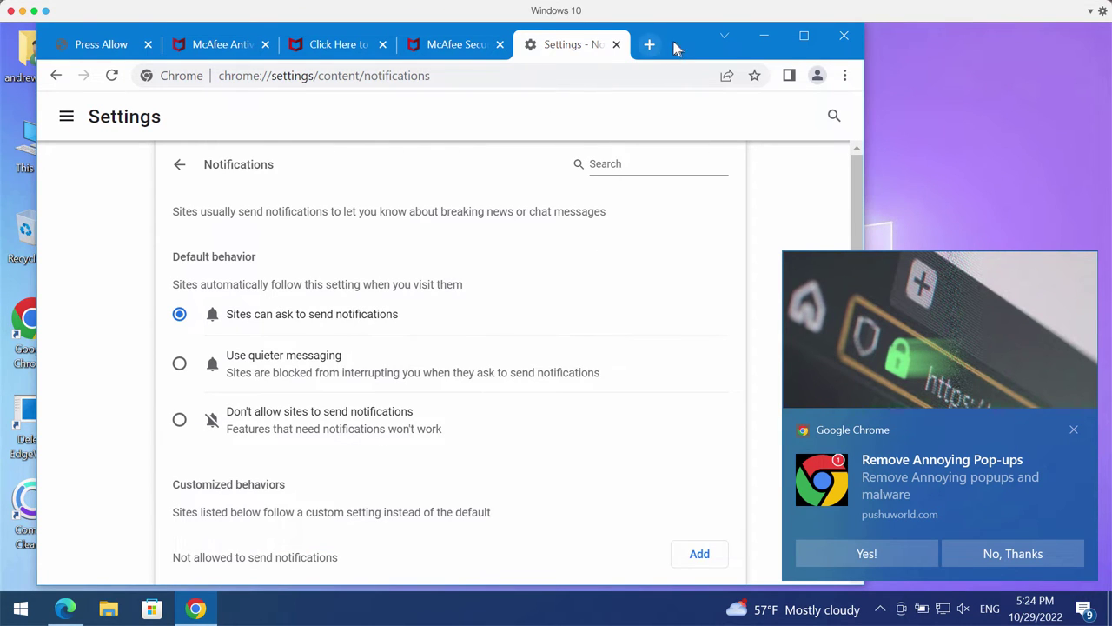
# Remove 0.blueskymotions.net, pushuworld.com and slickperfect.com from sites allowed to send notifications
pyautogui.moveTo(676, 41); pyautogui.dragTo(663, 42)
pyautogui.scroll(-1, 565, 204)
pyautogui.scroll(-1, 521, 252)
pyautogui.scroll(-1, 478, 296)
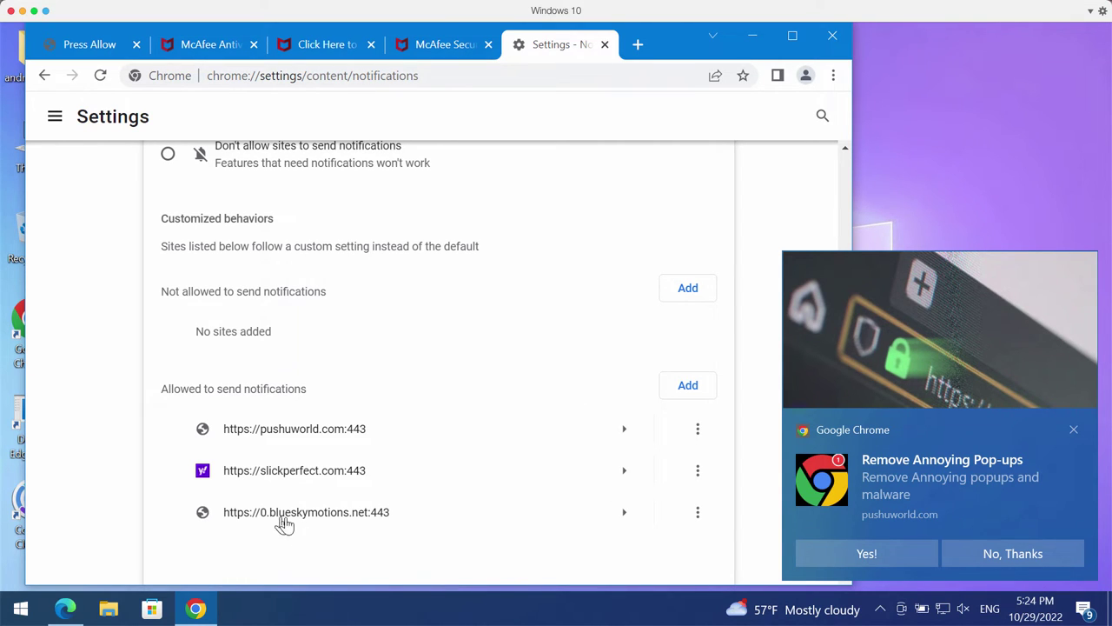
pyautogui.click(692, 513)
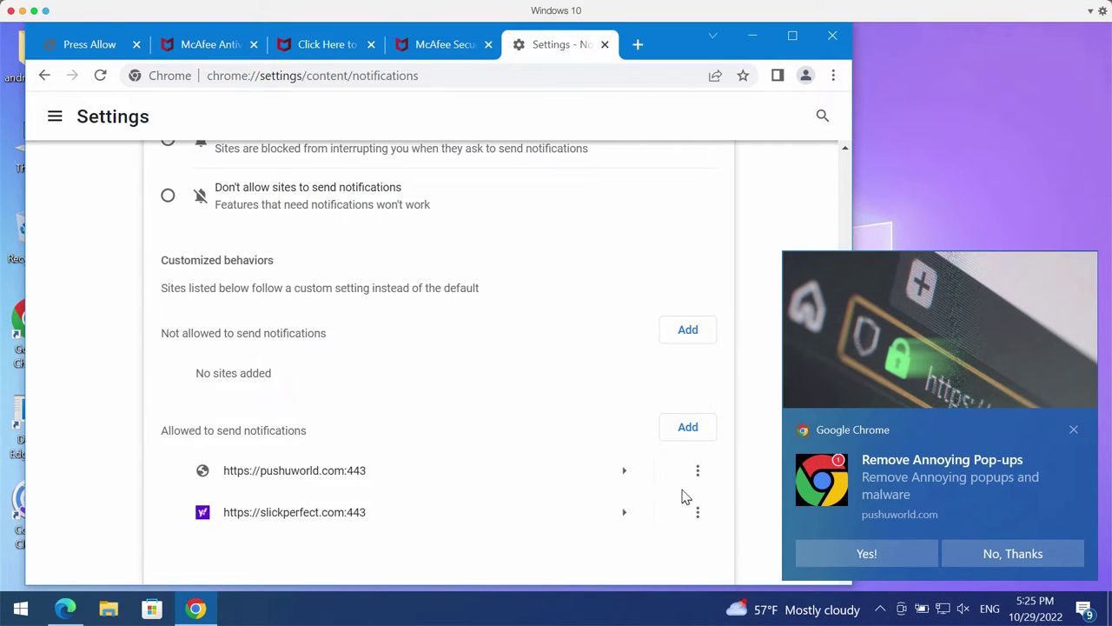
pyautogui.click(697, 471)
pyautogui.click(673, 531)
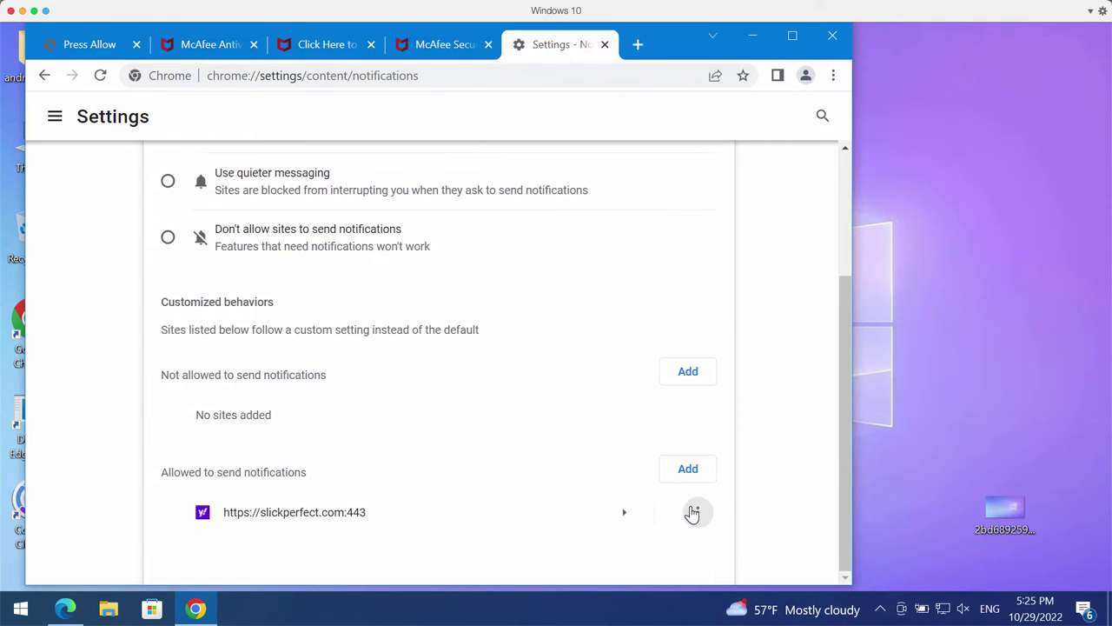
pyautogui.click(692, 512)
pyautogui.click(685, 518)
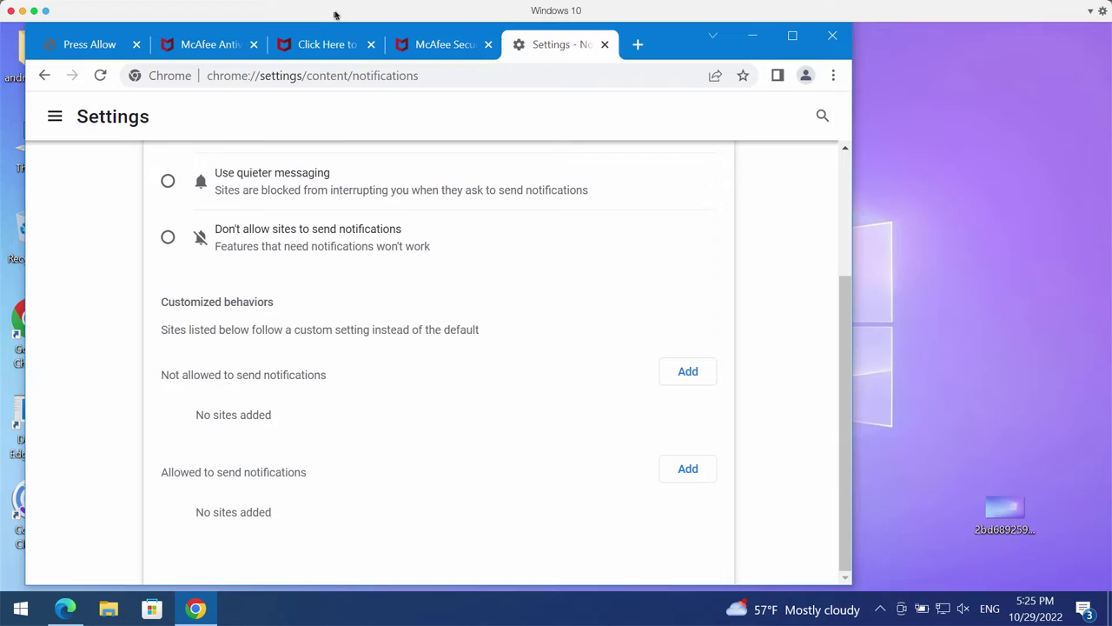
# Load the combocleaner.com website in the current tab
pyautogui.click(467, 77)
pyautogui.write('c')
pyautogui.press('Return')
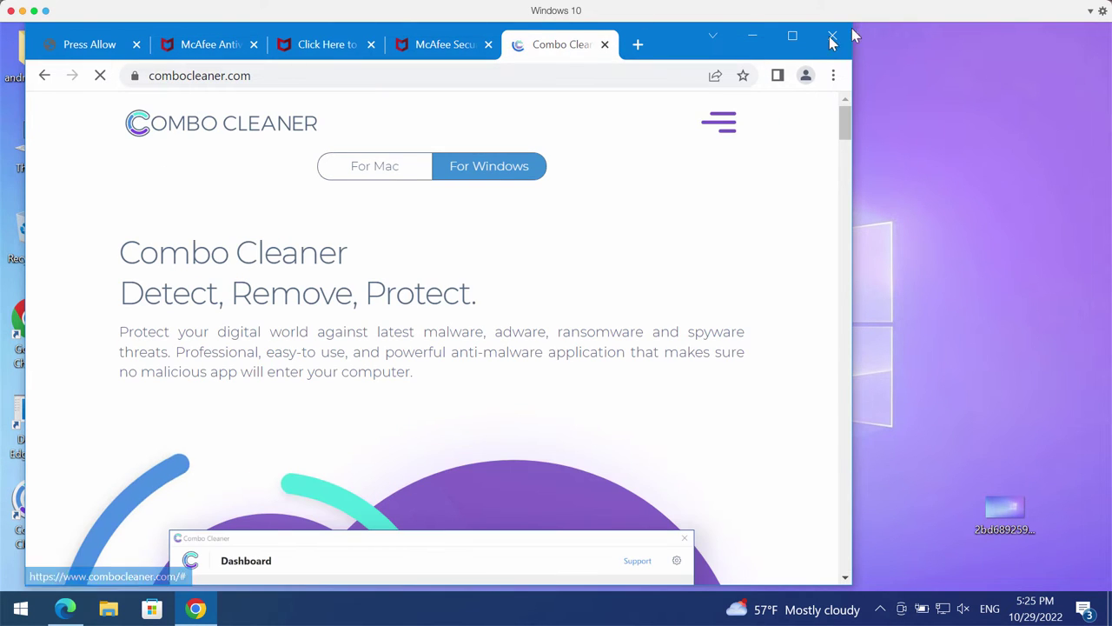
# Maximize Chrome on the combocleaner.com homepage, then minimize it to reveal the desktop
pyautogui.click(792, 36)
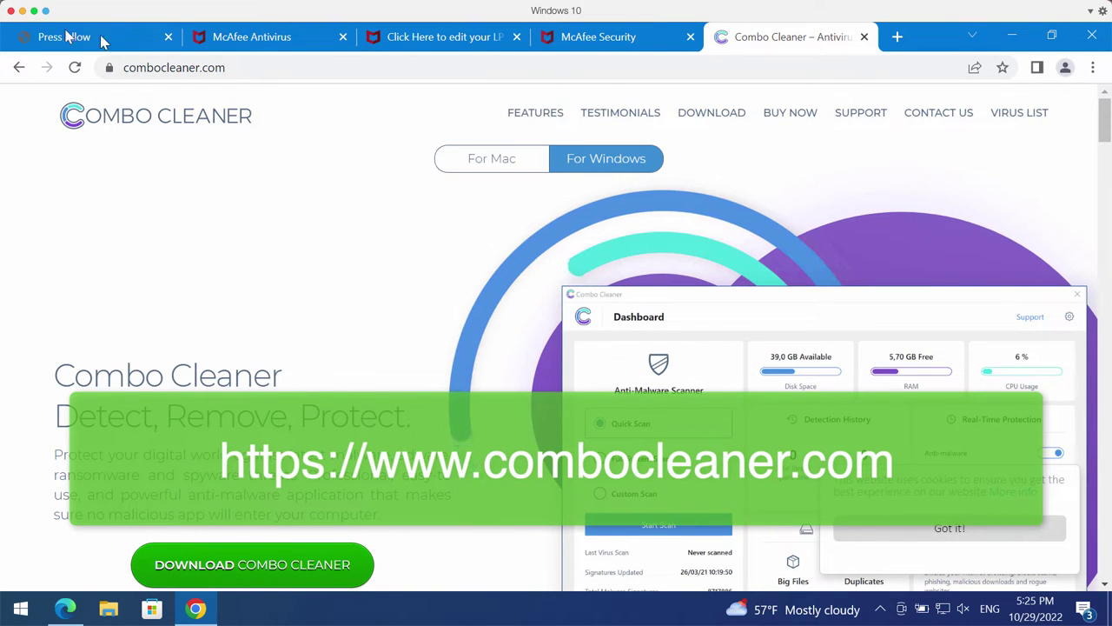
pyautogui.click(248, 67)
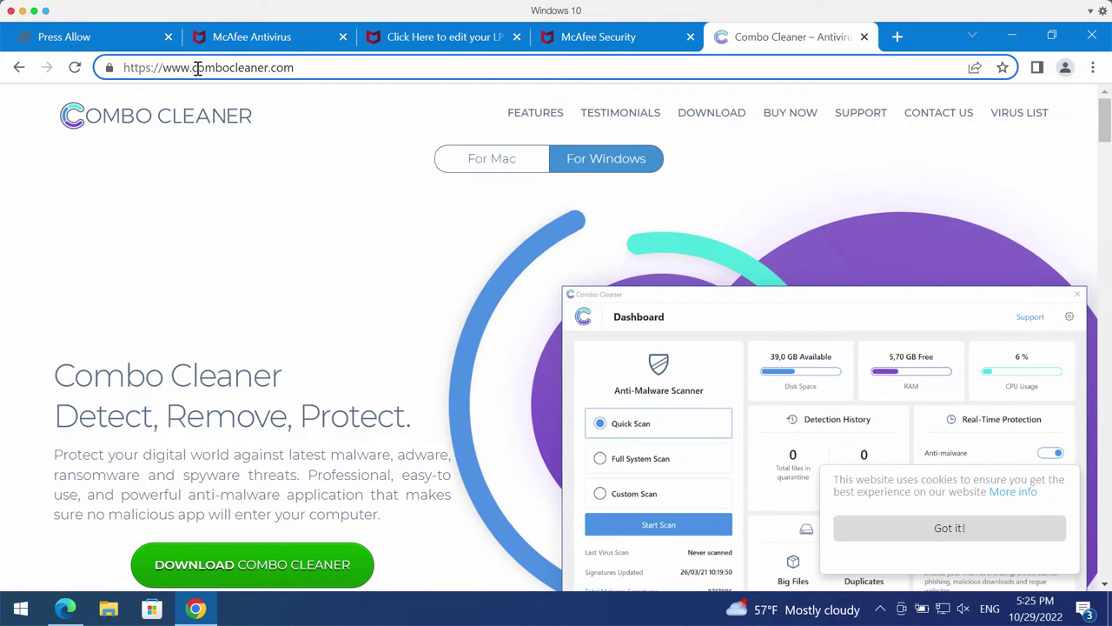
pyautogui.moveTo(193, 68); pyautogui.dragTo(295, 69)
pyautogui.click(309, 69)
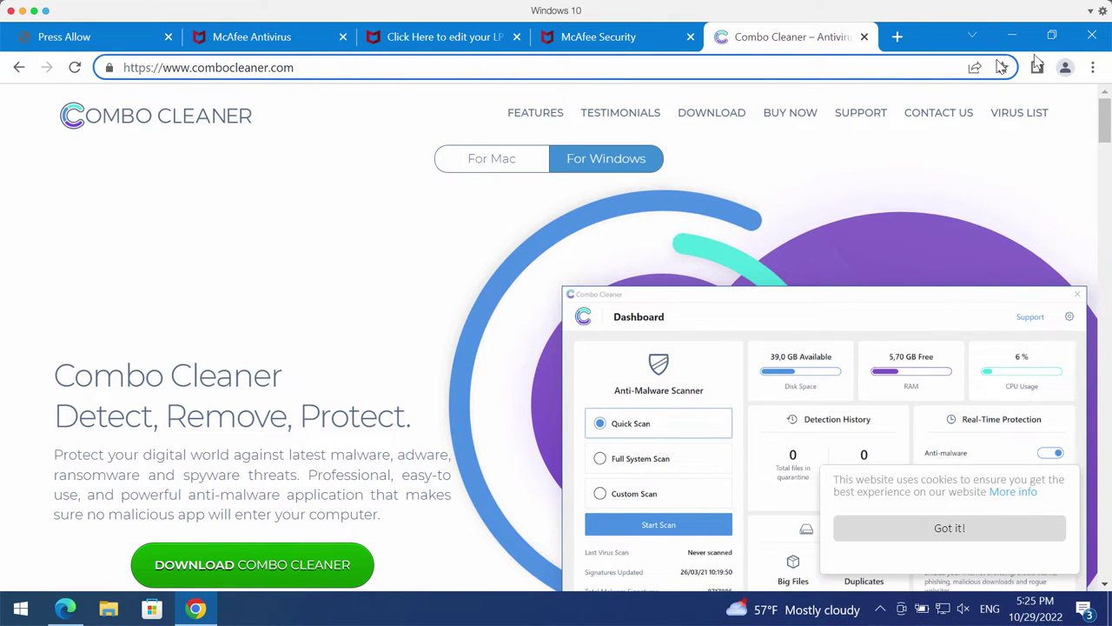
pyautogui.click(1011, 35)
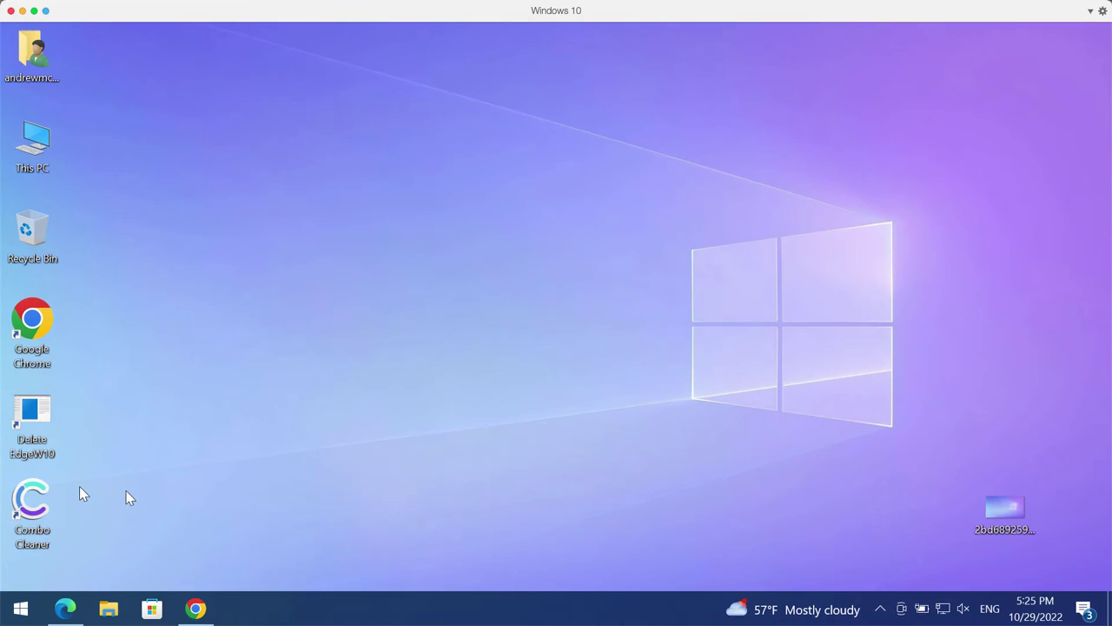
# Launch Combo Cleaner from the desktop, start a Quick Scan and return to its progress view
pyautogui.doubleClick(38, 499)
pyautogui.moveTo(306, 78); pyautogui.dragTo(519, 55)
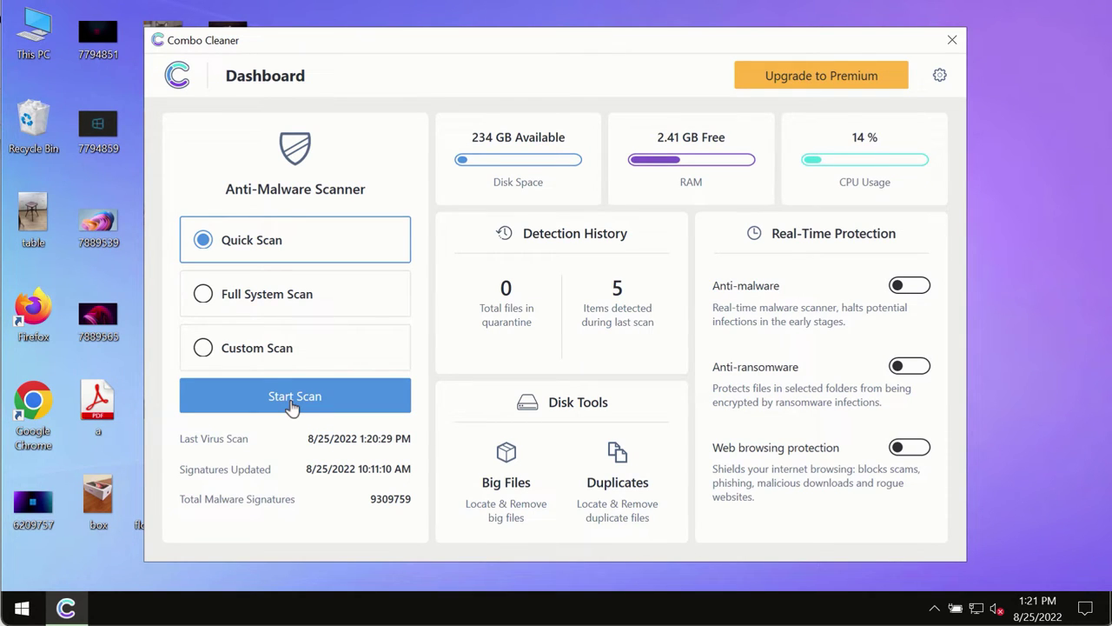
pyautogui.click(307, 402)
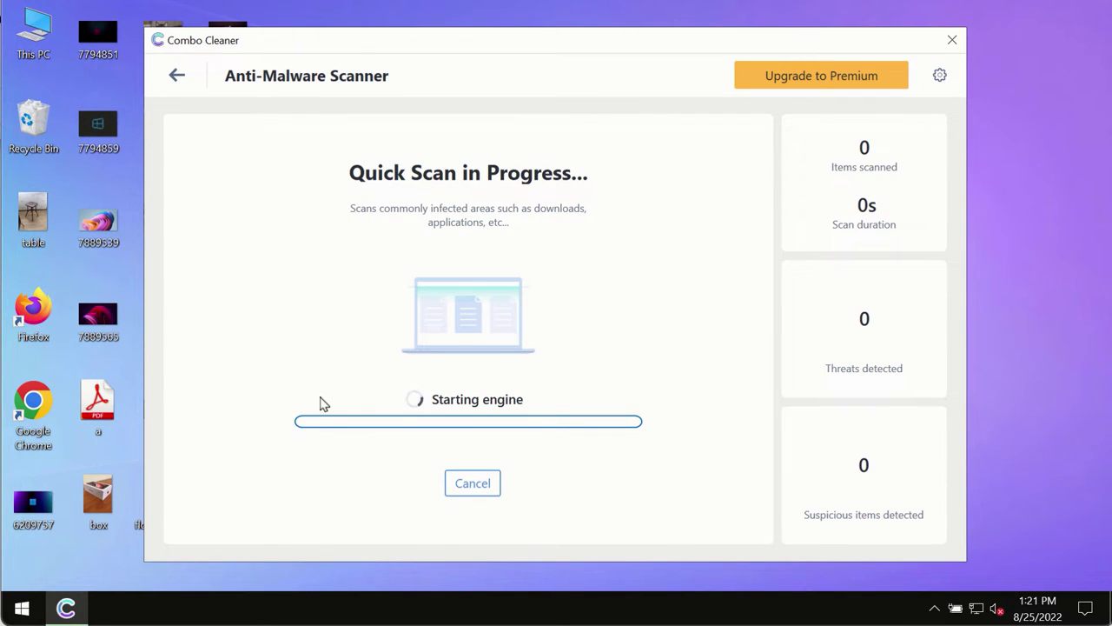
pyautogui.click(175, 74)
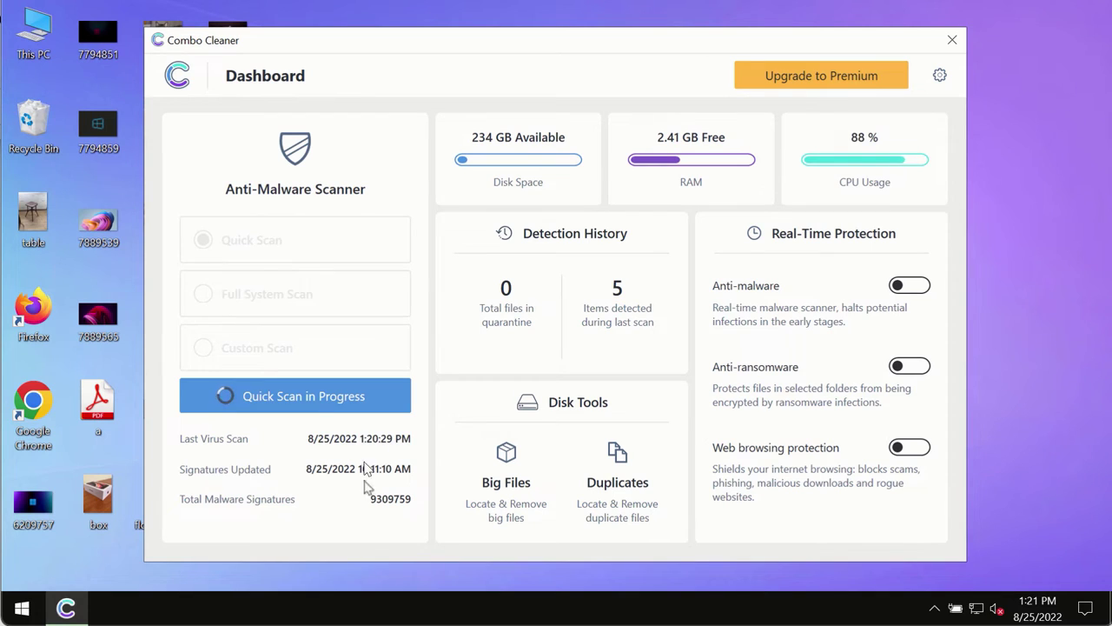
pyautogui.click(310, 393)
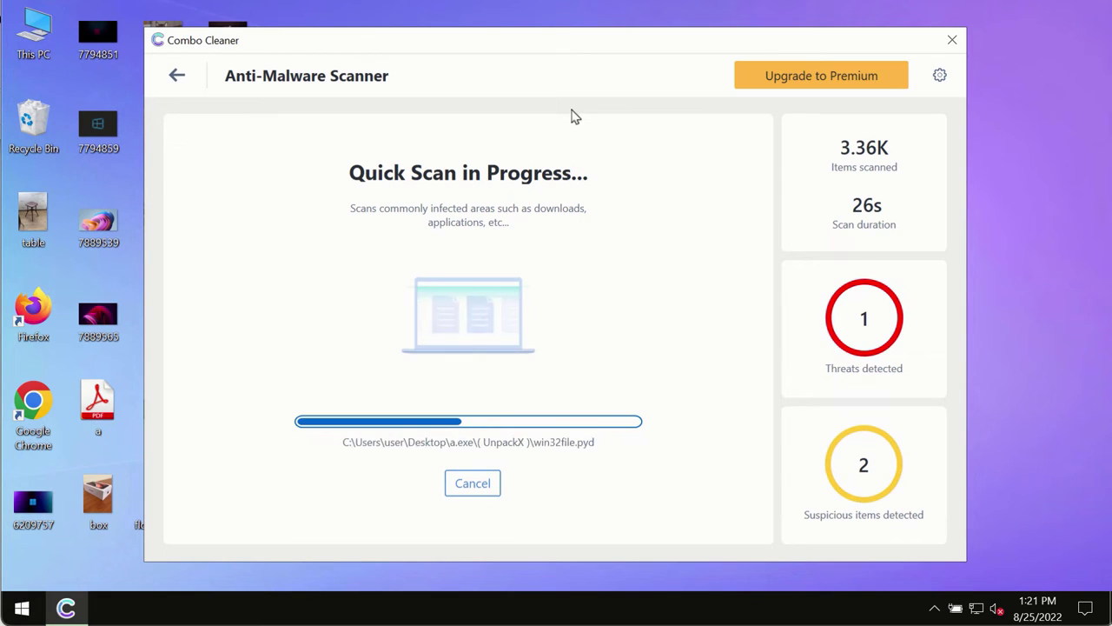
pyautogui.click(939, 78)
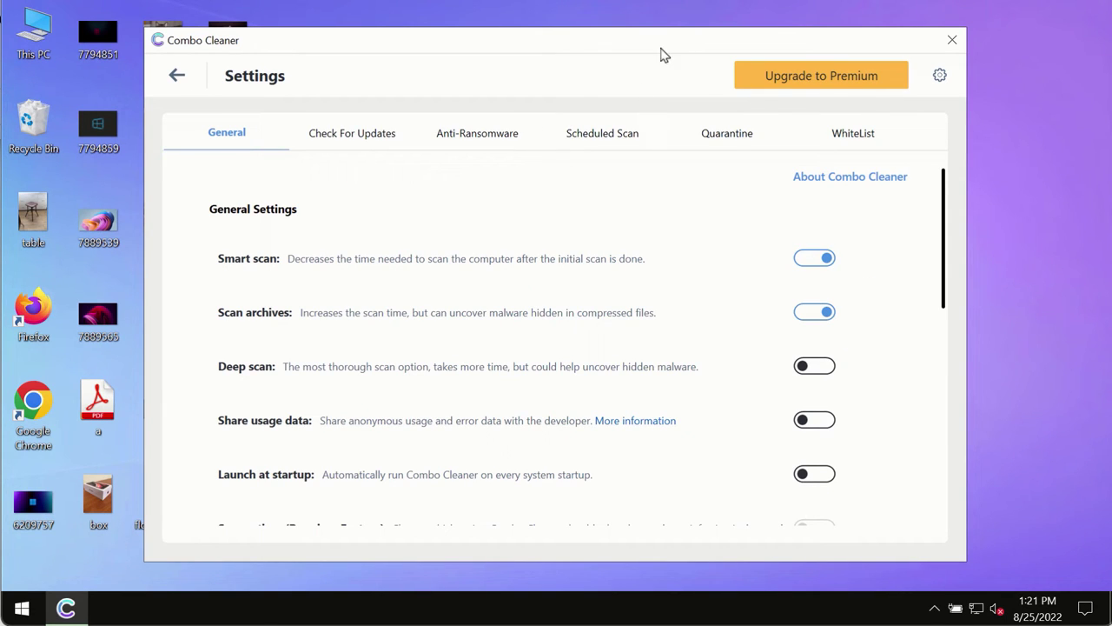
pyautogui.click(462, 139)
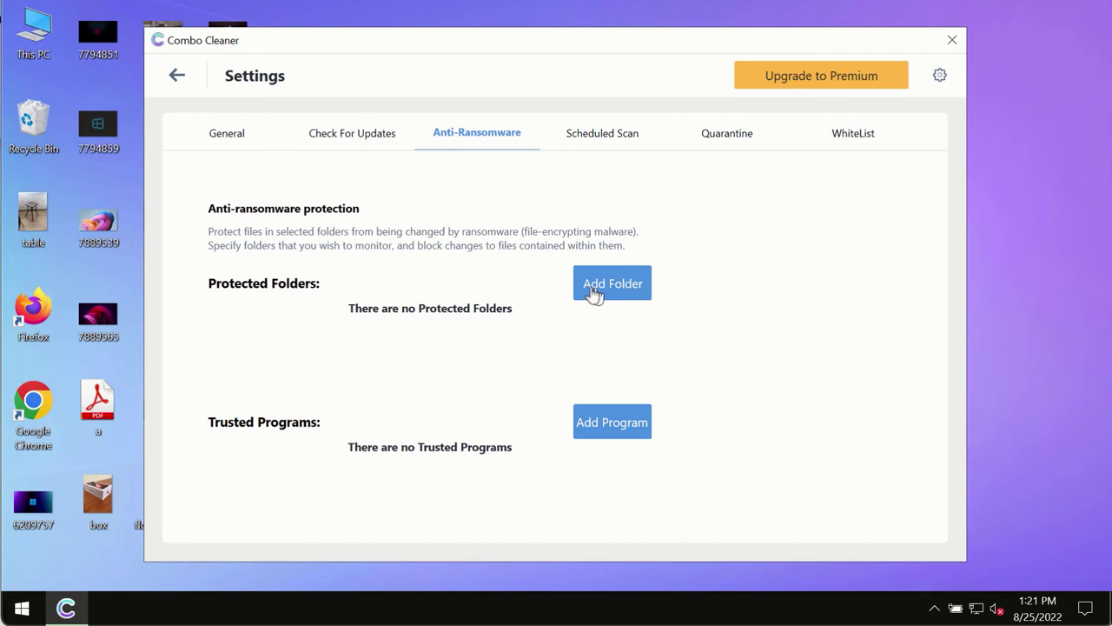
pyautogui.click(178, 78)
# Return to the Quick Scan progress view to follow the detected threats
pyautogui.click(354, 397)
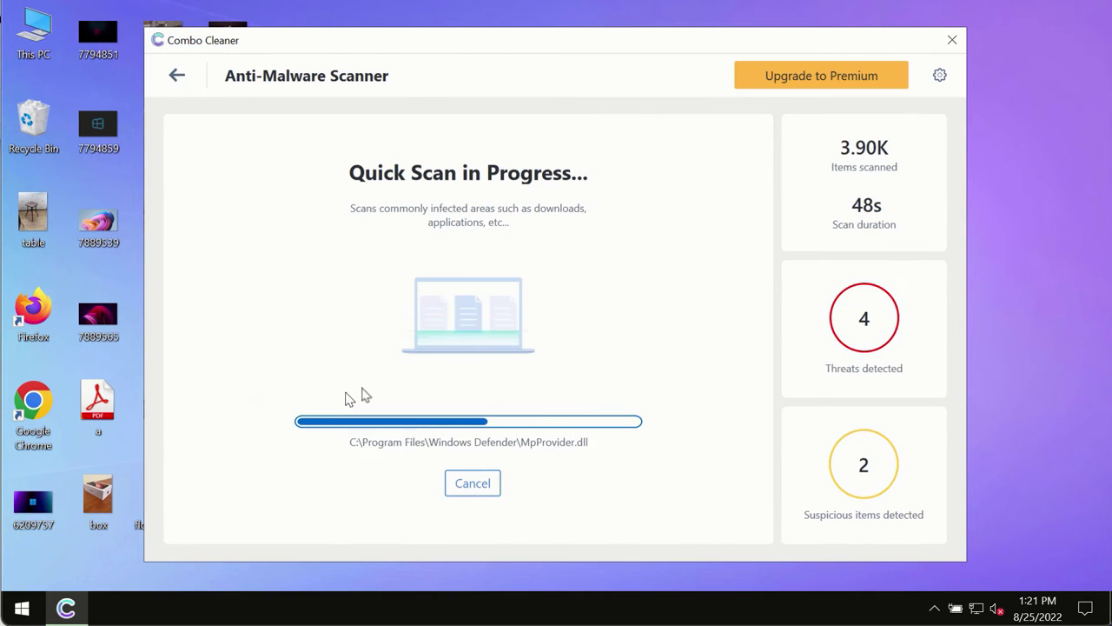